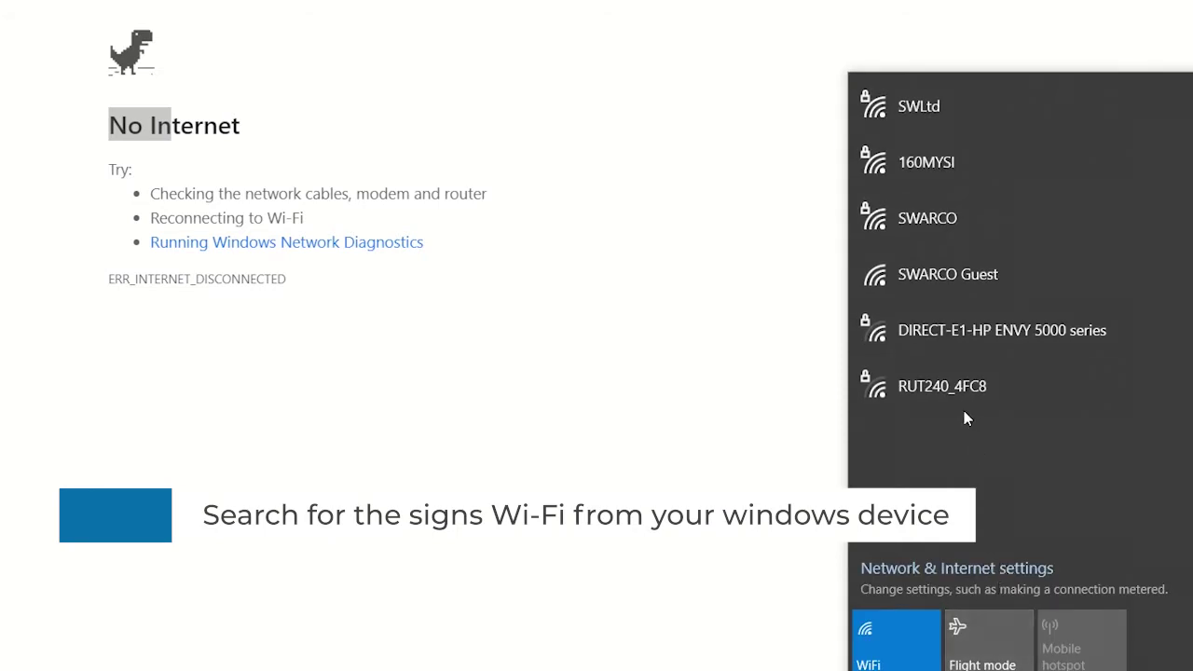
- Connect Windows to the sign's 160MYSI Wi-Fi network
click(924, 177)
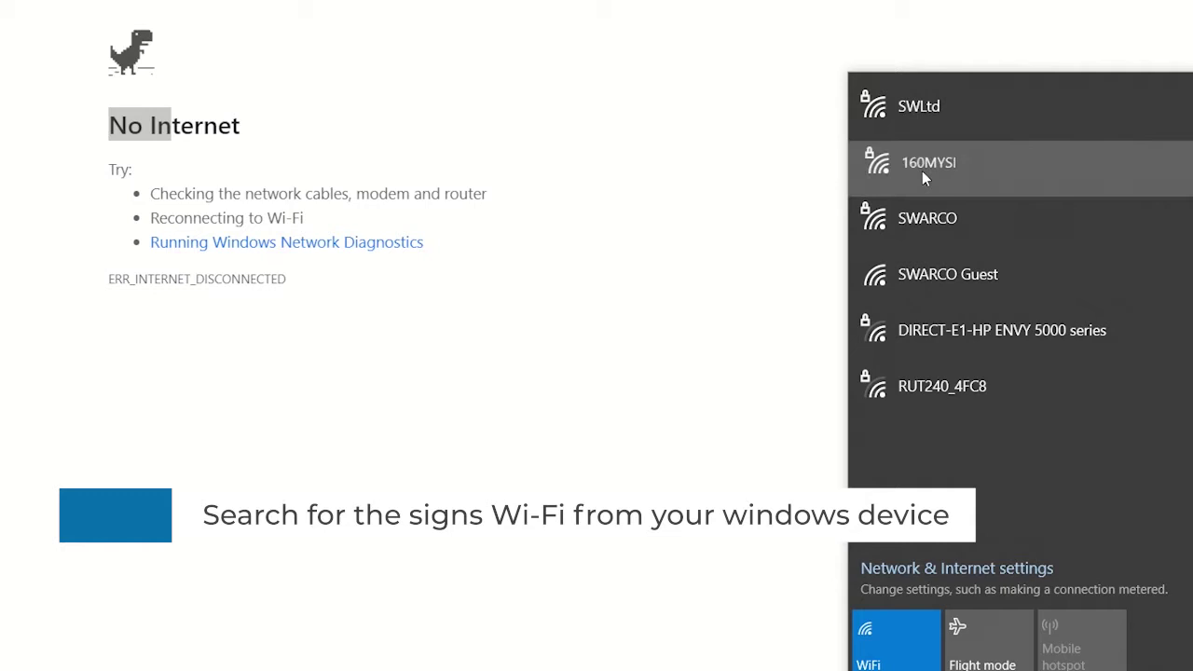
click(1096, 270)
text(192.)
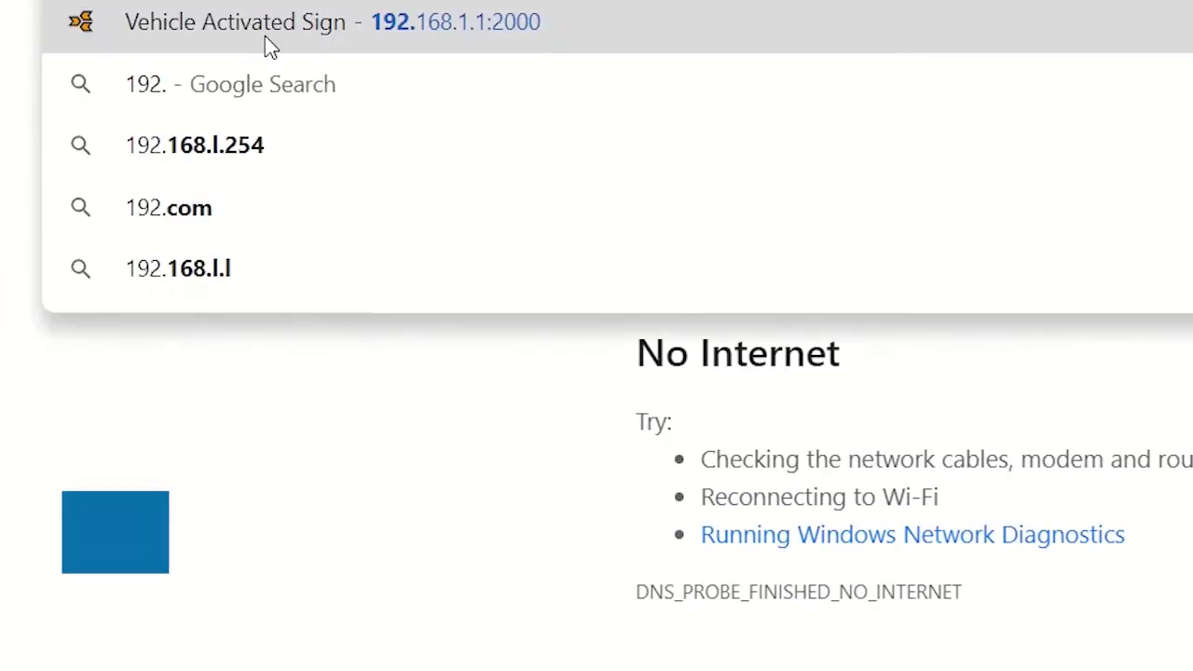
- Enter the sign address 192.168.1.1:2000 in Chrome, removing the stray semicolon
text(168.)
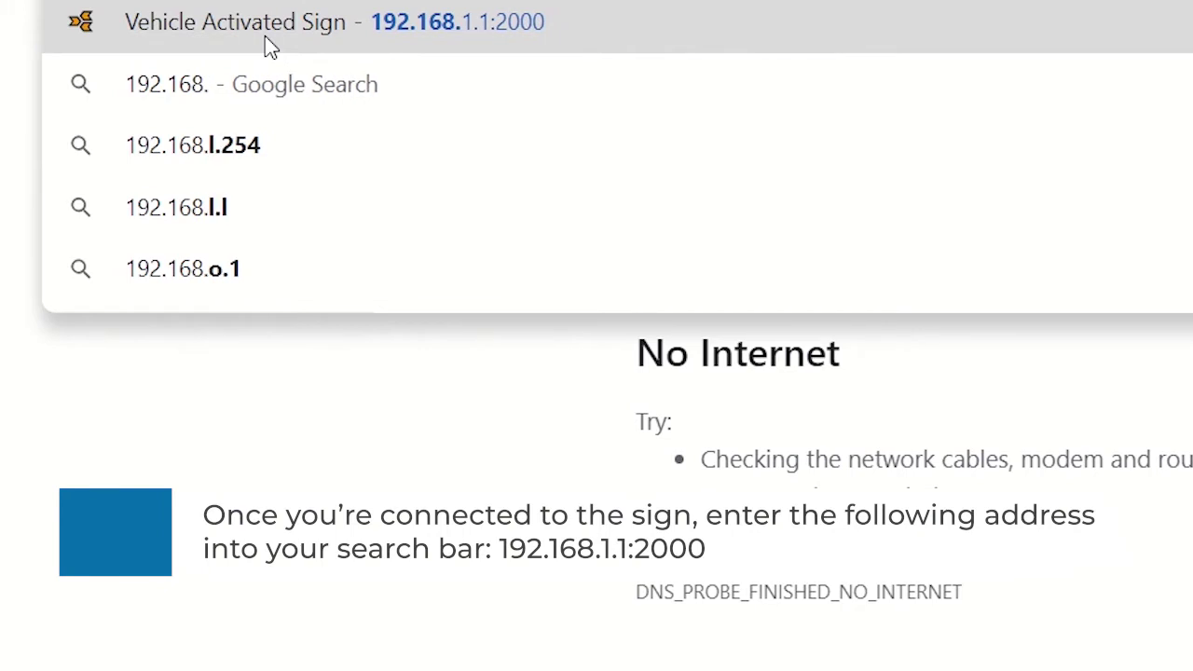
text(1.1)
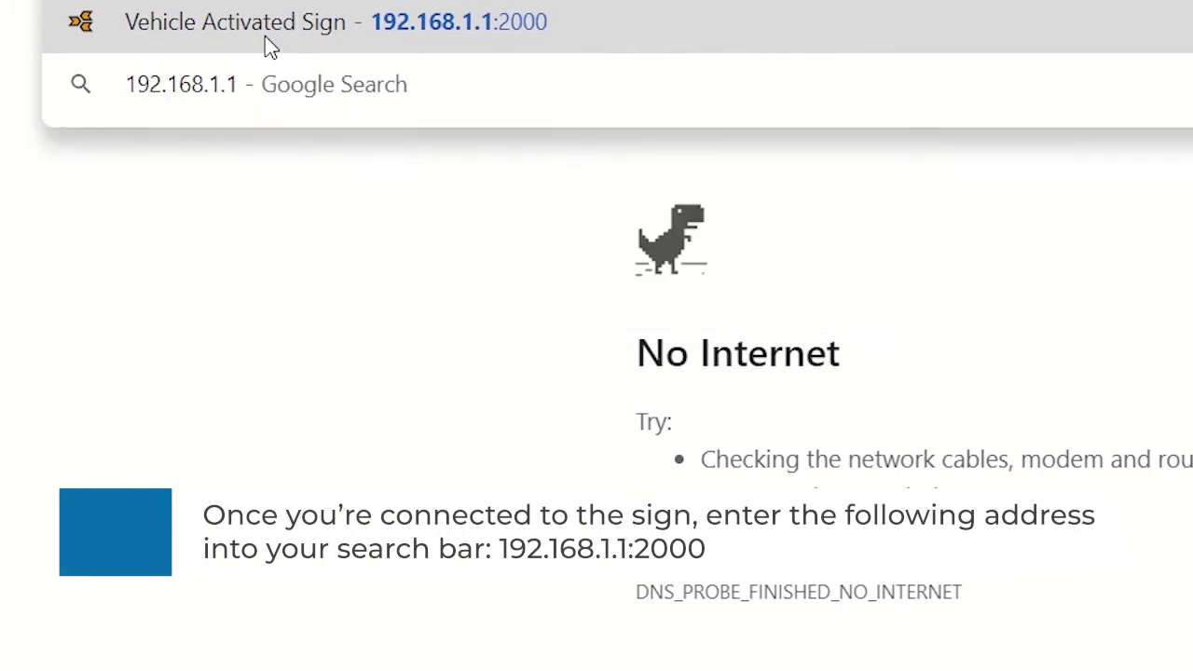
text(;)
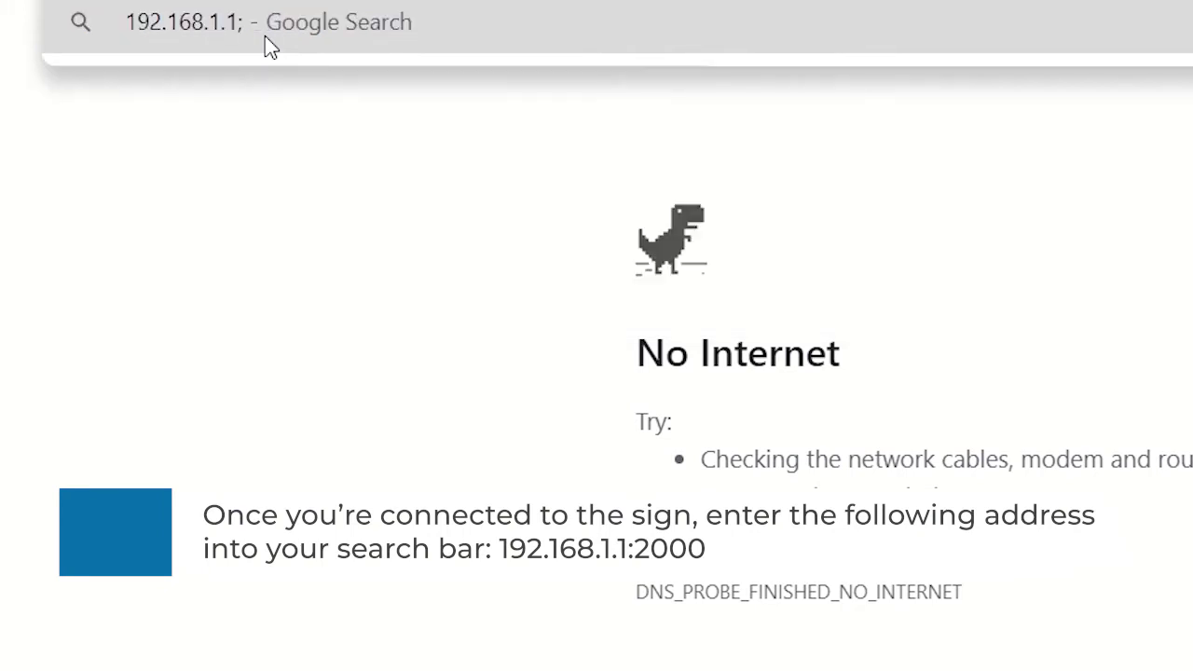
key(BackSpace)
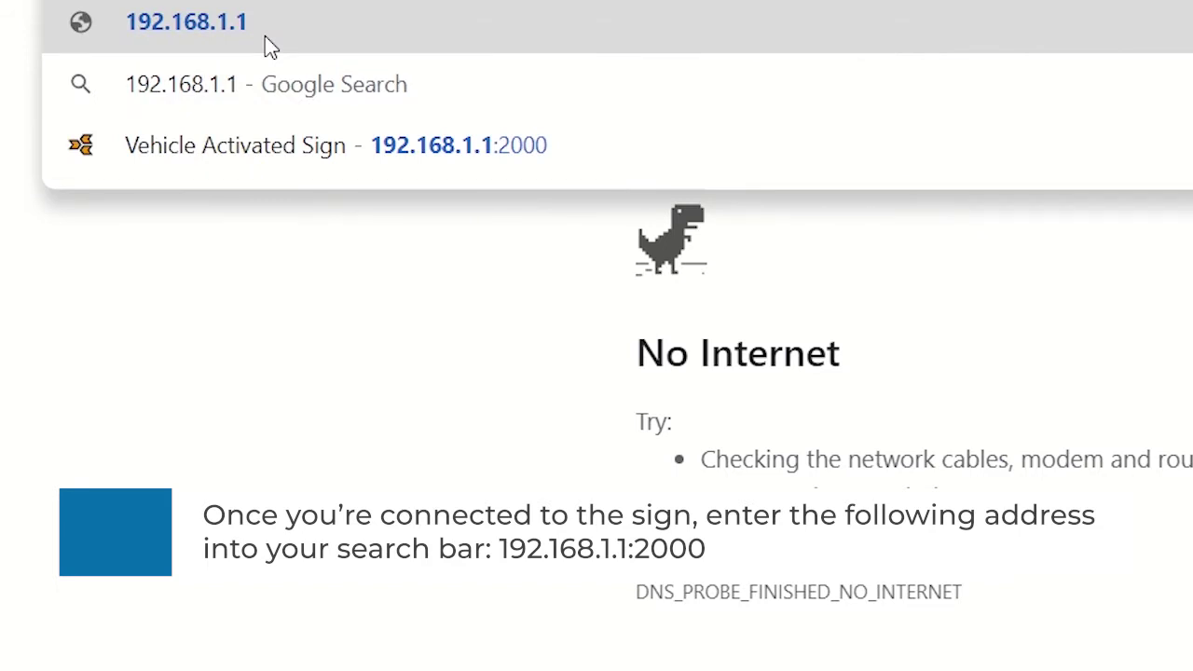
text(:)
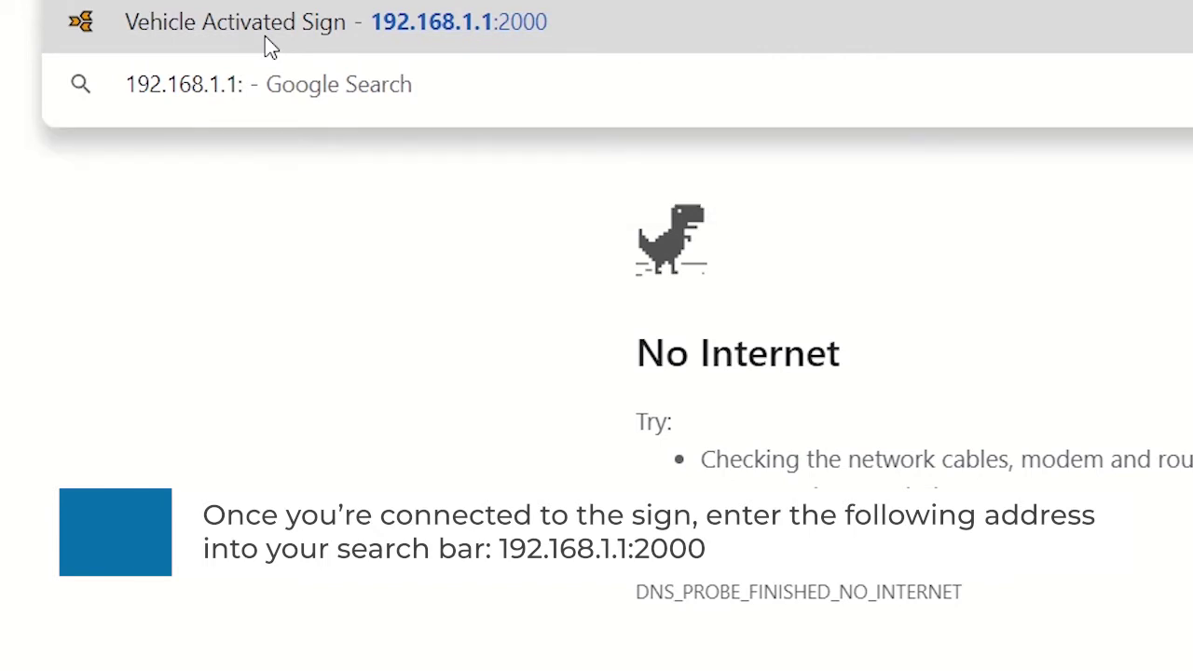
text(2)
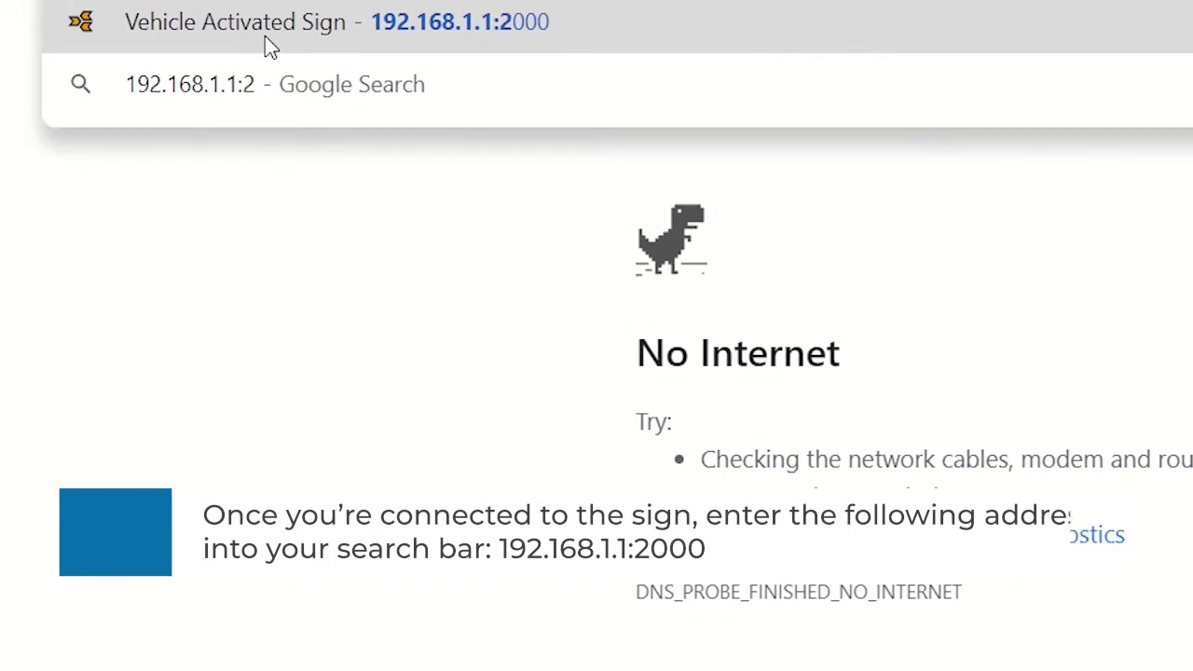
text(0)
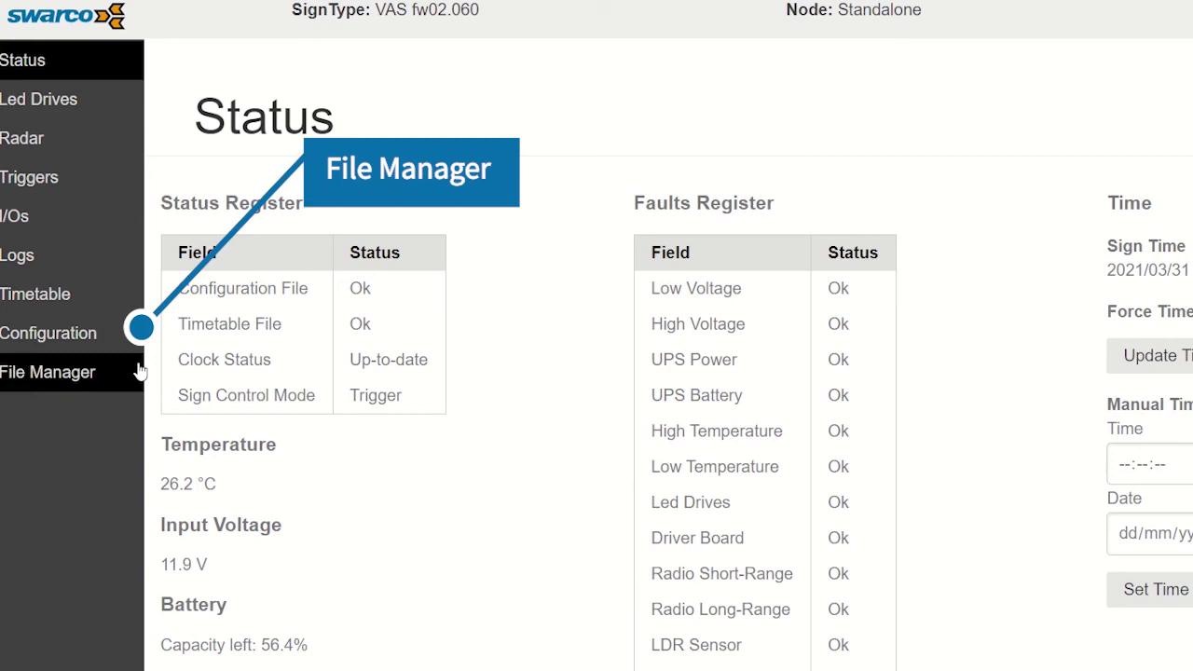
- Download the latest Detections Log from the sign's File Manager page
click(96, 377)
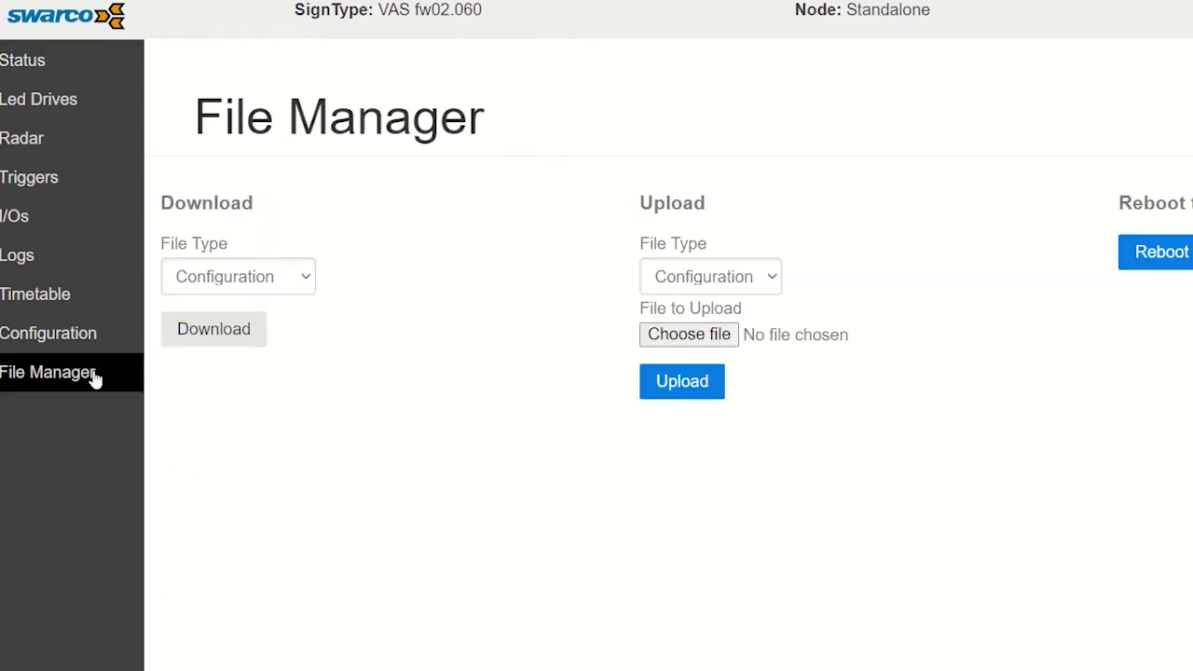
click(305, 279)
click(287, 386)
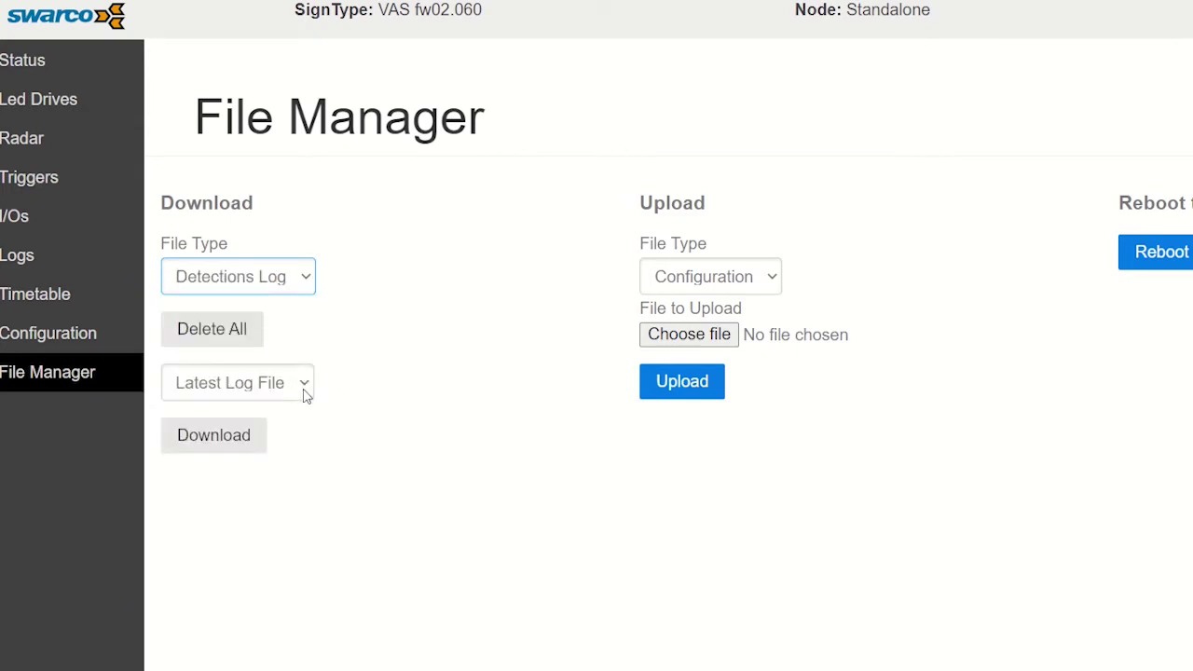
click(244, 451)
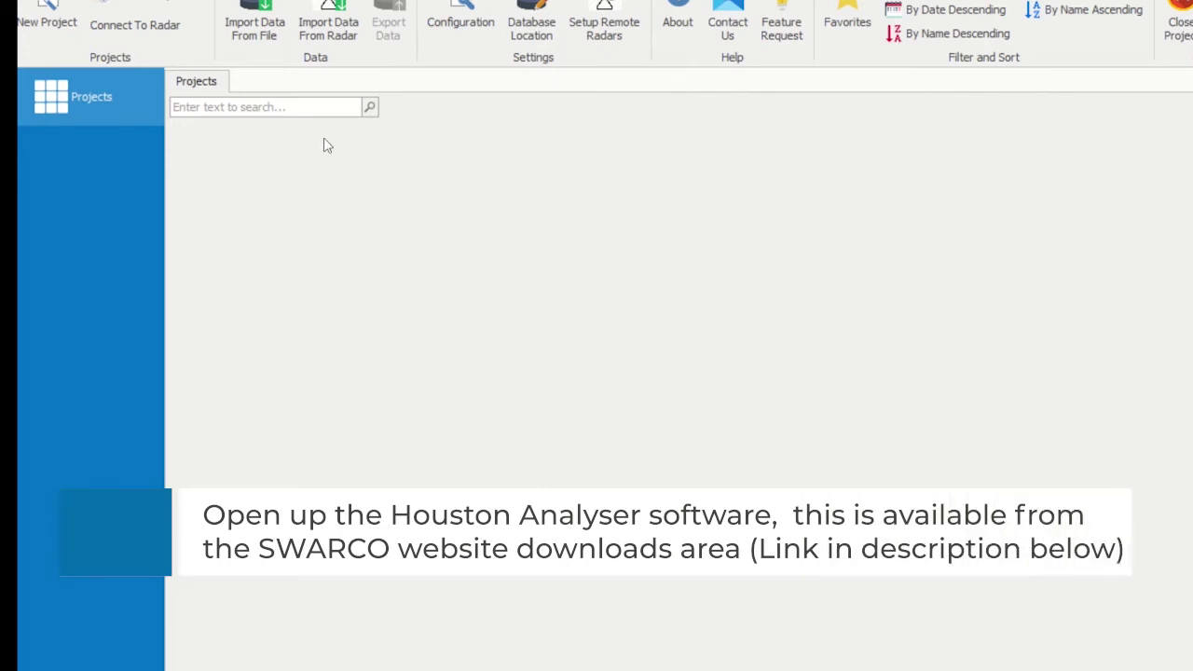
- Import clog.dat from the Downloads folder as a data file
click(117, 112)
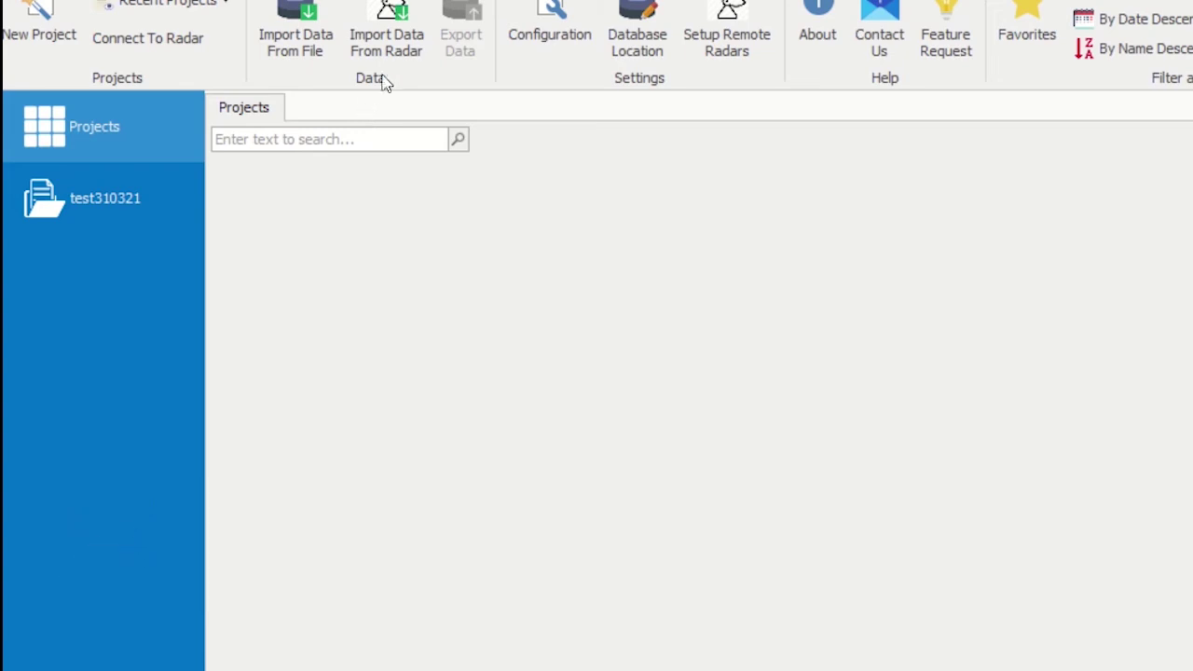
click(318, 42)
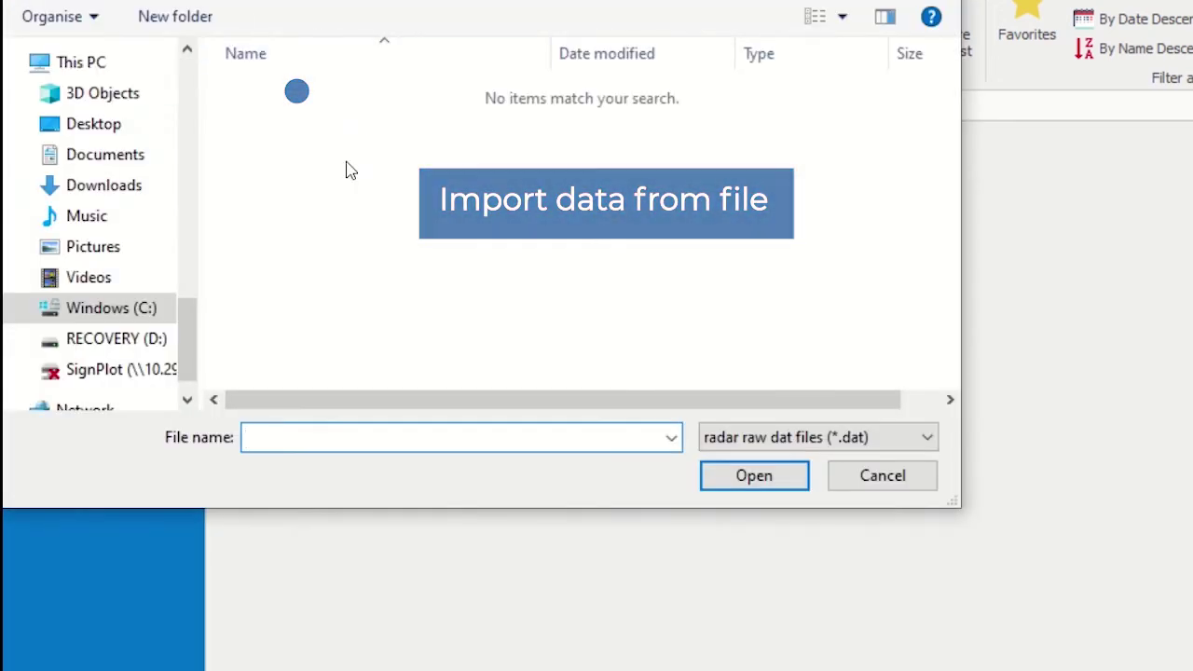
click(112, 192)
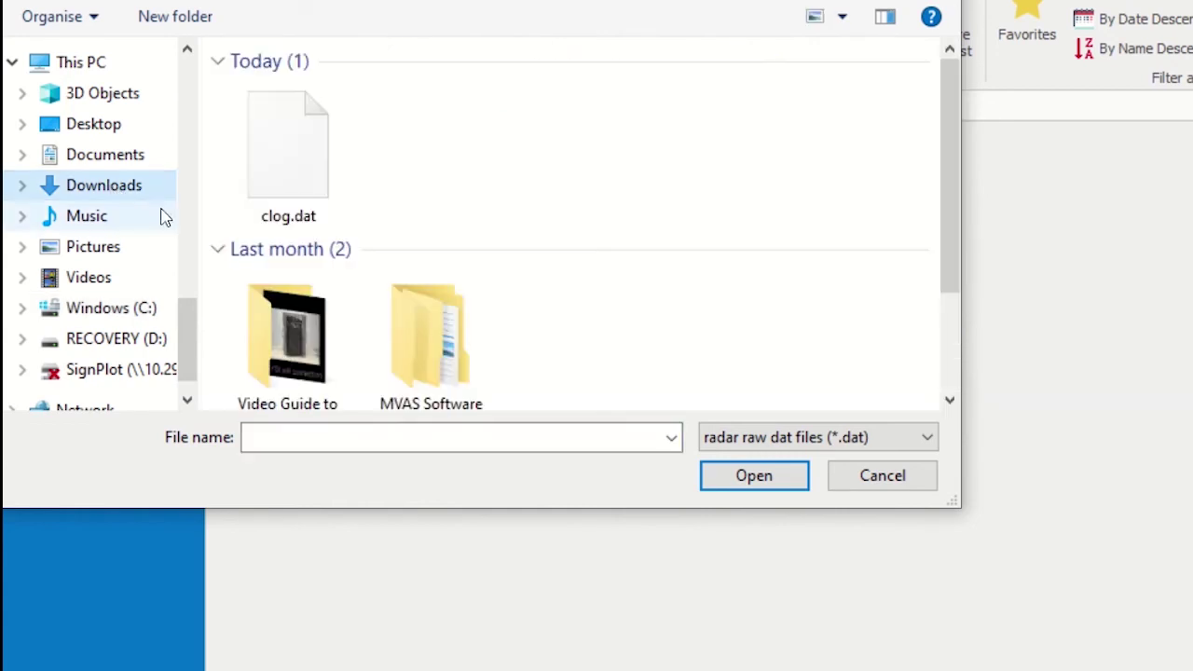
double_click(289, 174)
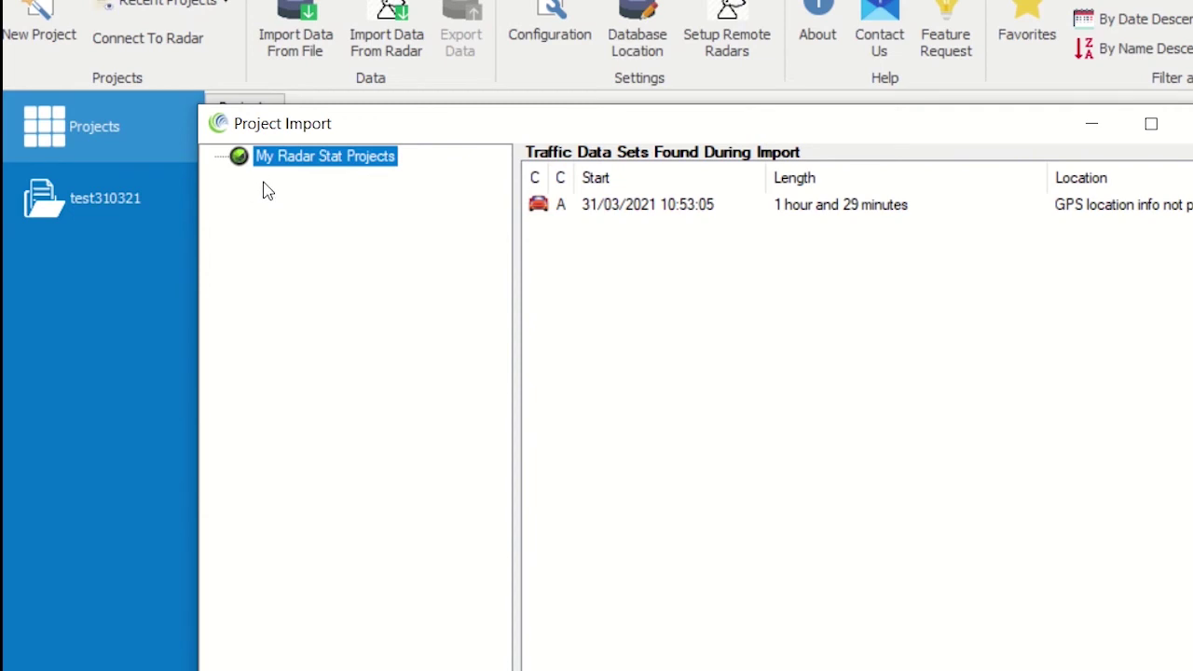
- Create a new project named SWarco under My Radar Stat Projects
right_click(264, 183)
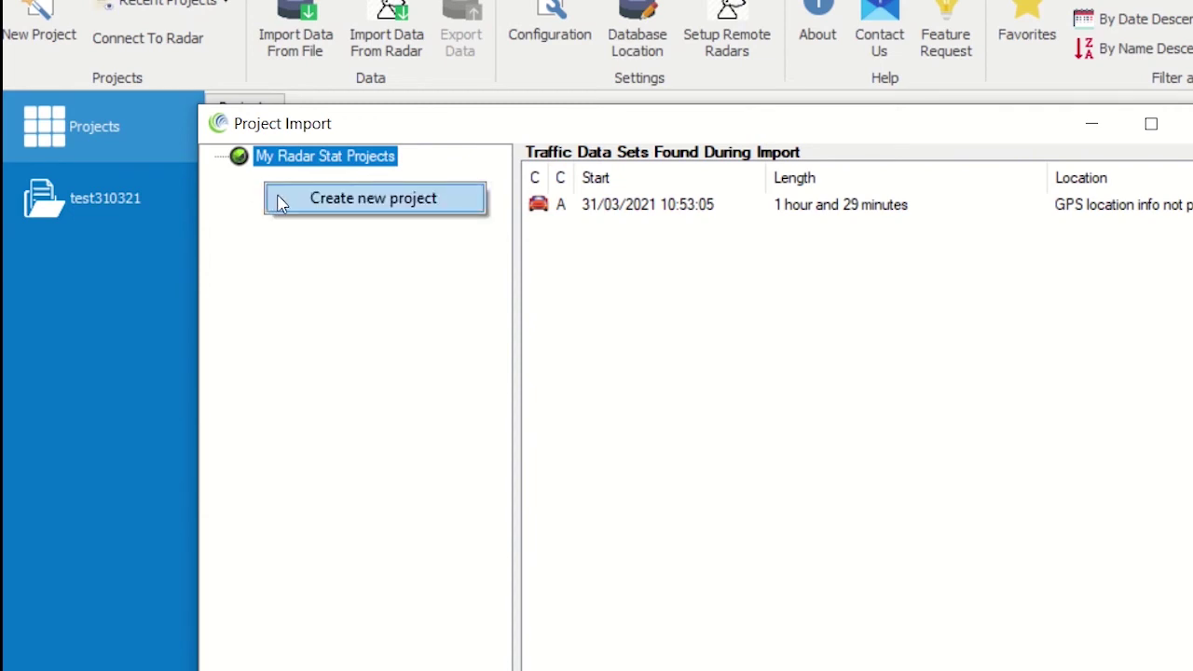
click(281, 204)
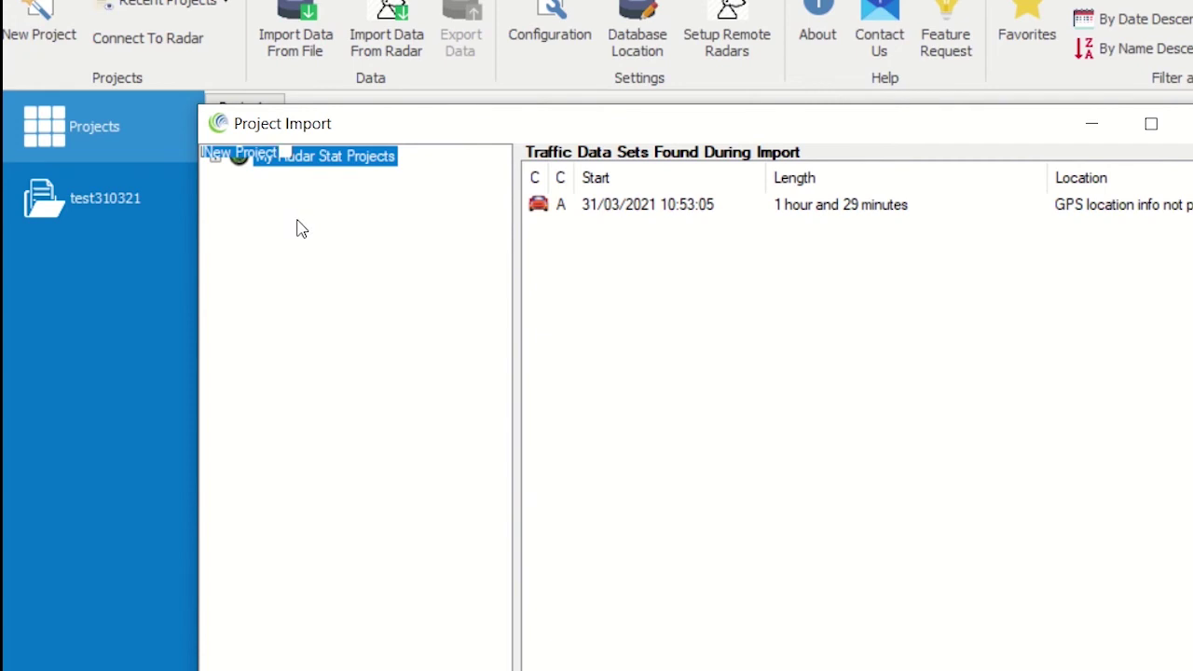
text(SW-ar)
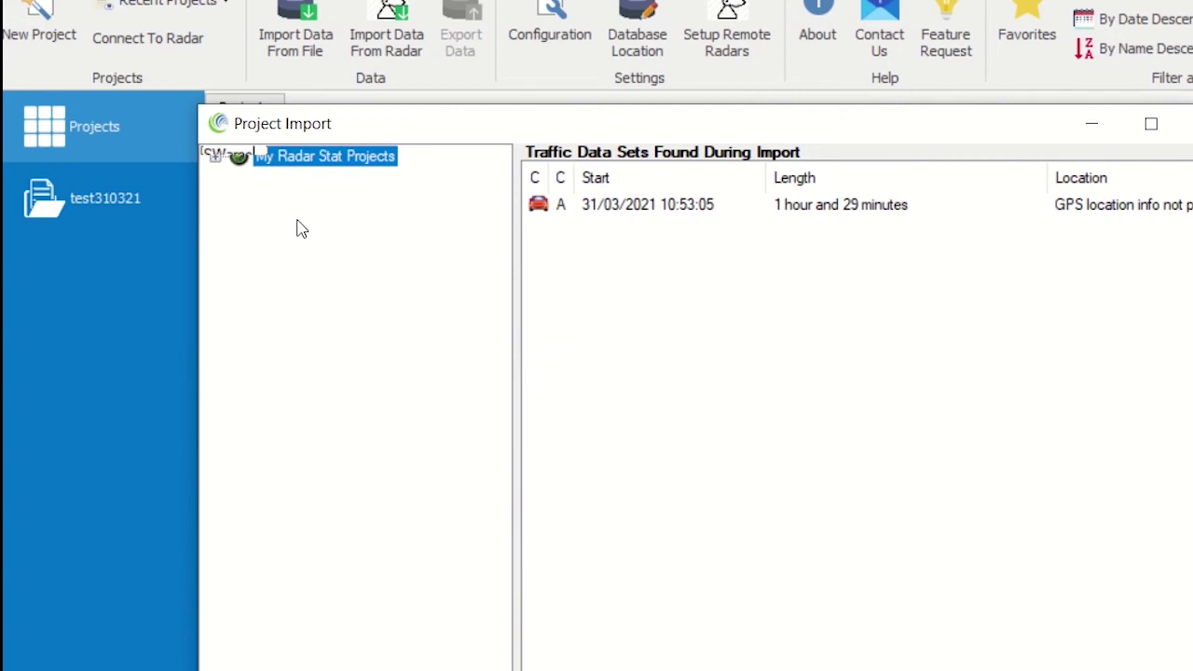
key(Return)
- Drag the 31/03/2021 traffic data set into the SWarco project
click(215, 157)
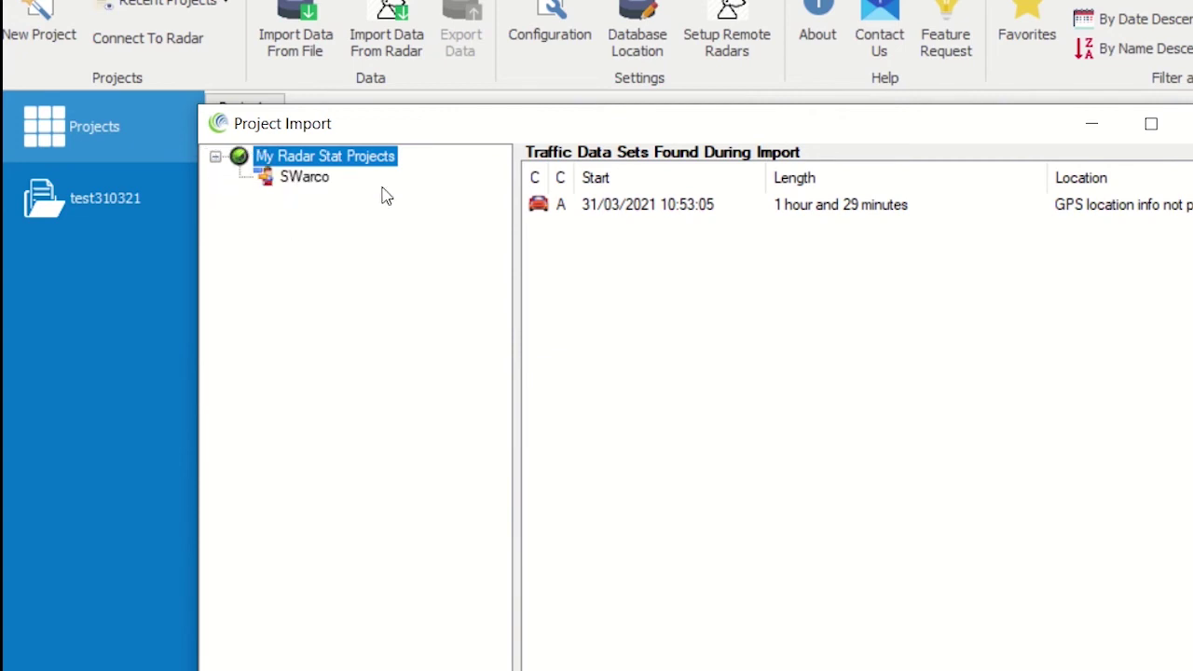
click(585, 211)
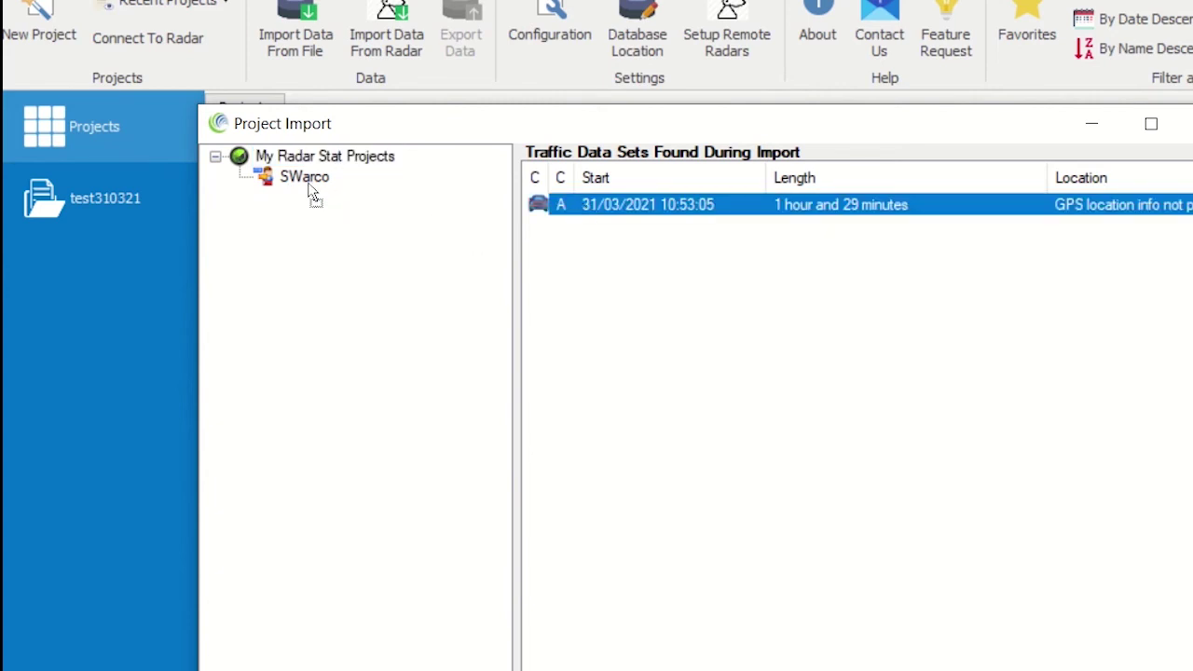
drag(586, 205, 322, 189)
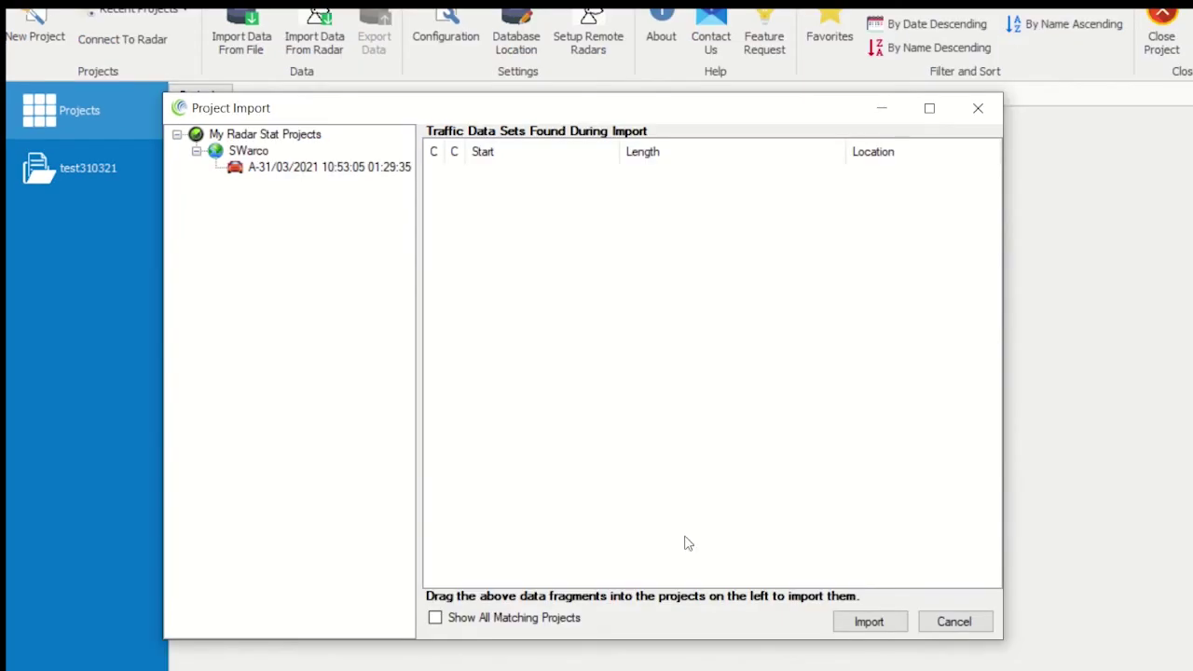
- Import the data set, open SWarco, and analyze 31 March 2021
click(867, 622)
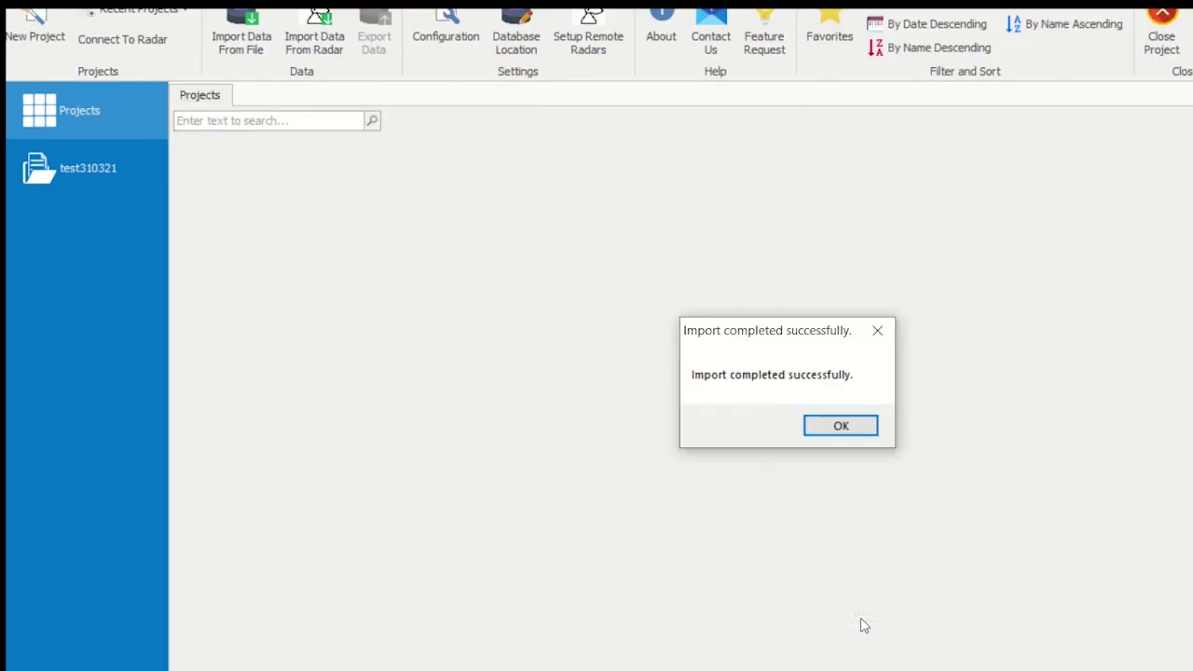
click(839, 425)
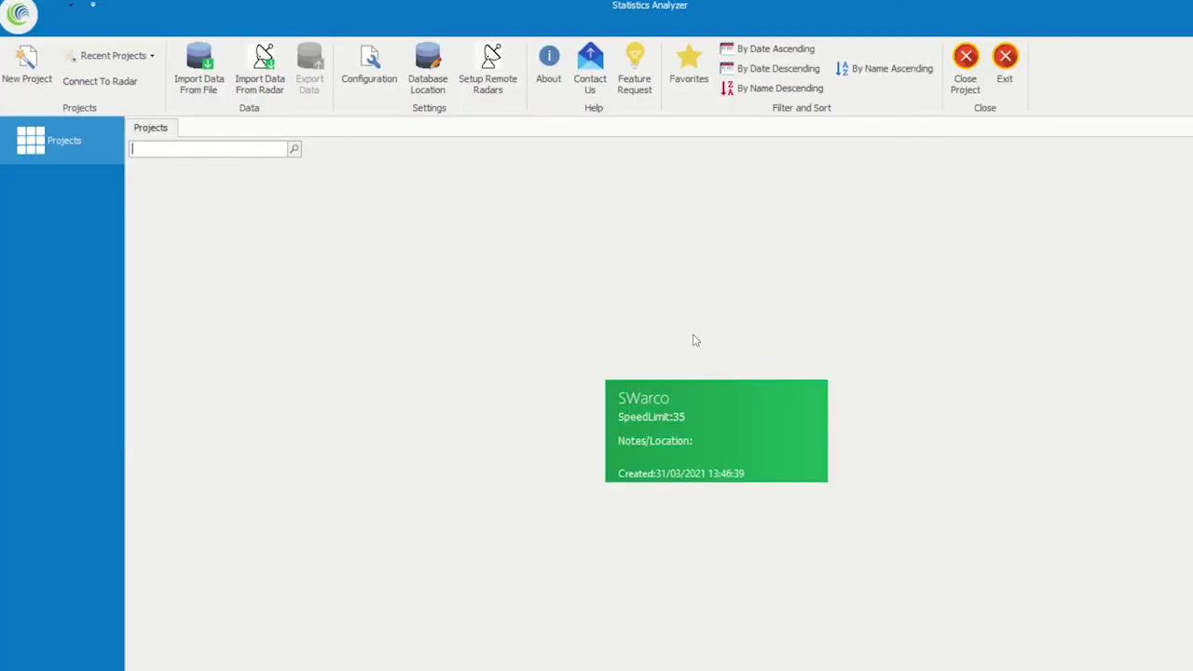
mouse_move(716, 431)
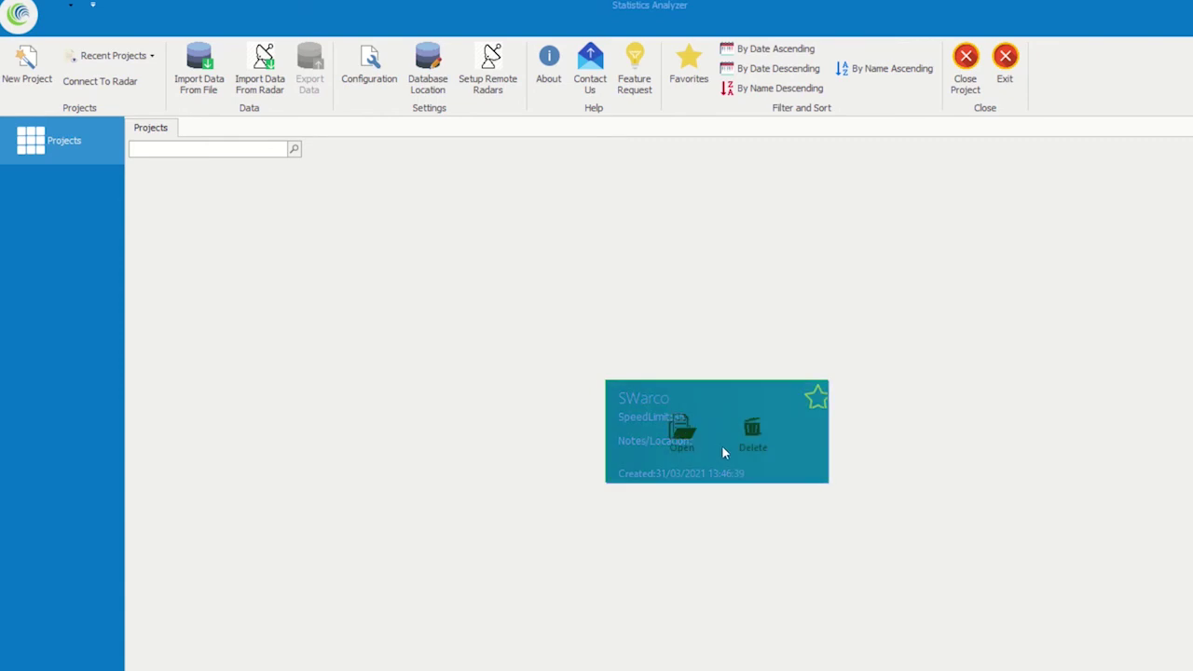
click(691, 435)
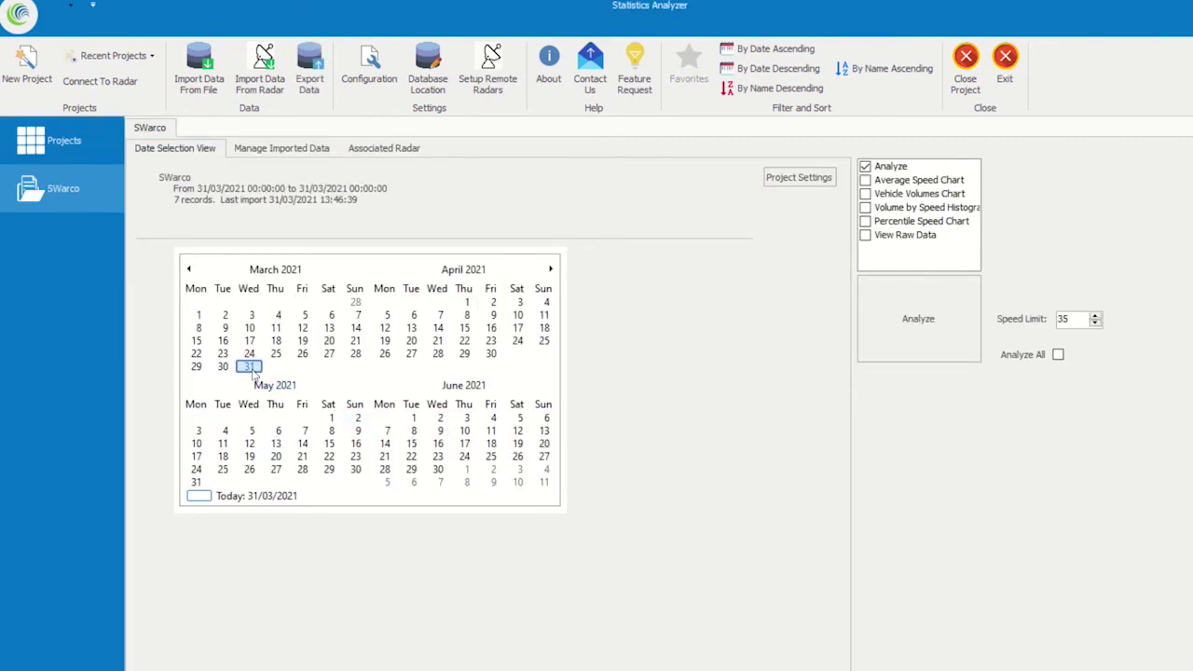
click(887, 320)
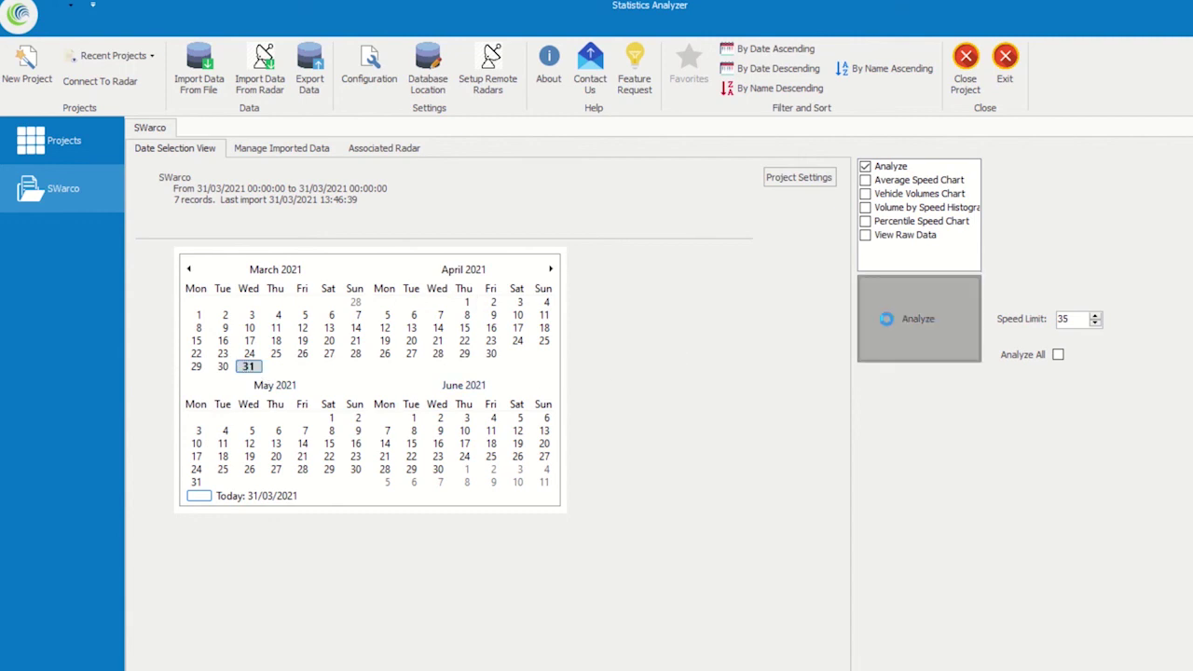